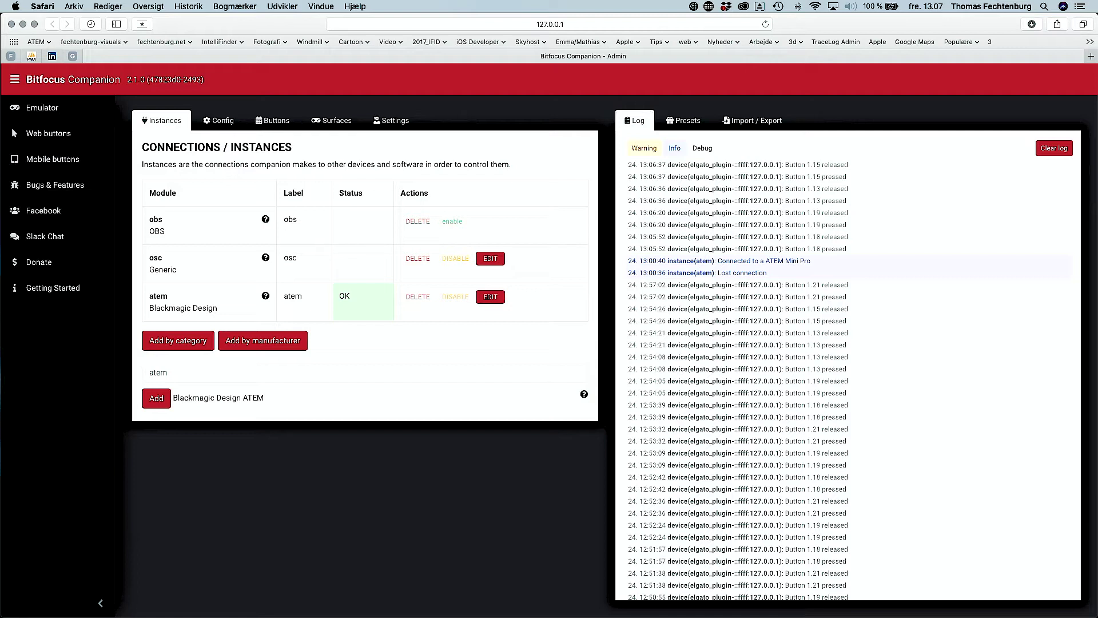
# Step: Review the ATEM connection's configuration, including target IP and model, and return to the list of instances
pyautogui.click(168, 372)
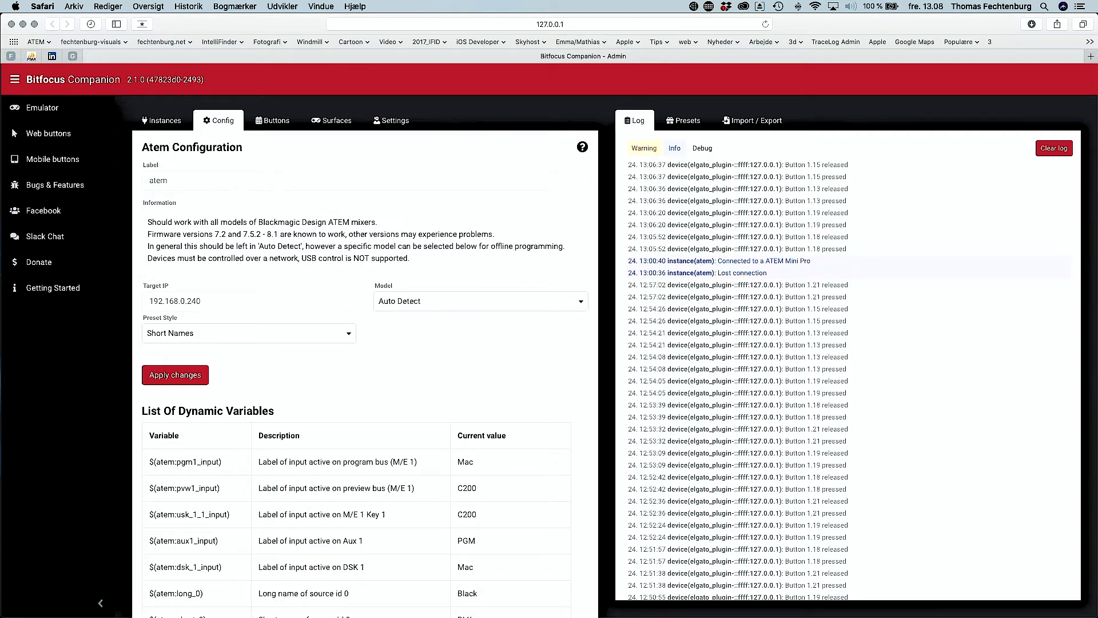
pyautogui.click(161, 121)
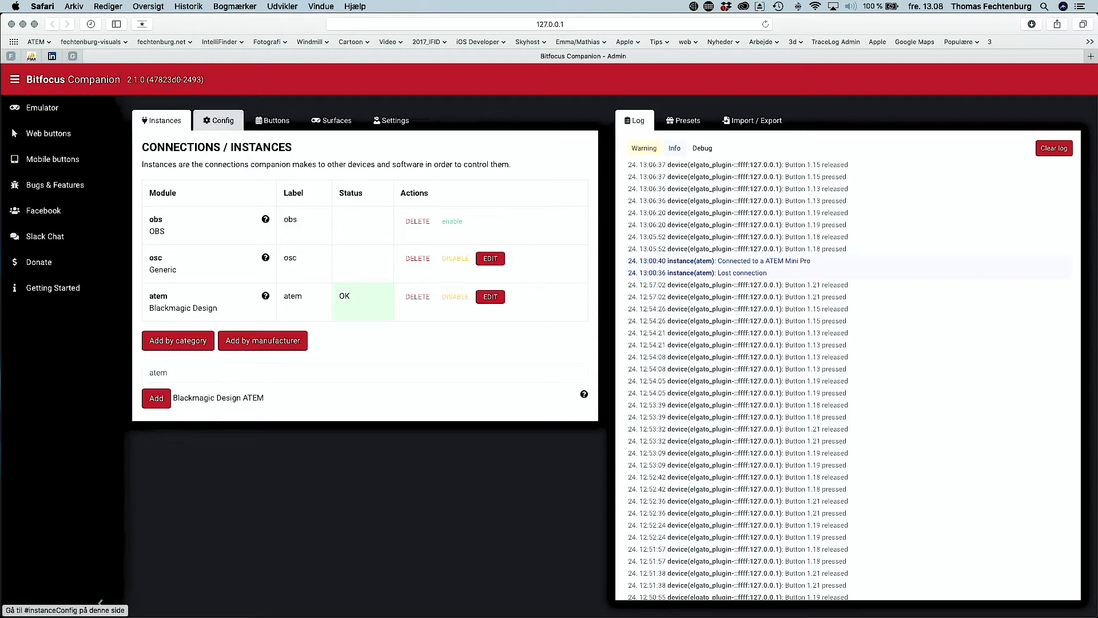
# Step: Go to page 4 of the button layout and name it Demo
pyautogui.click(273, 120)
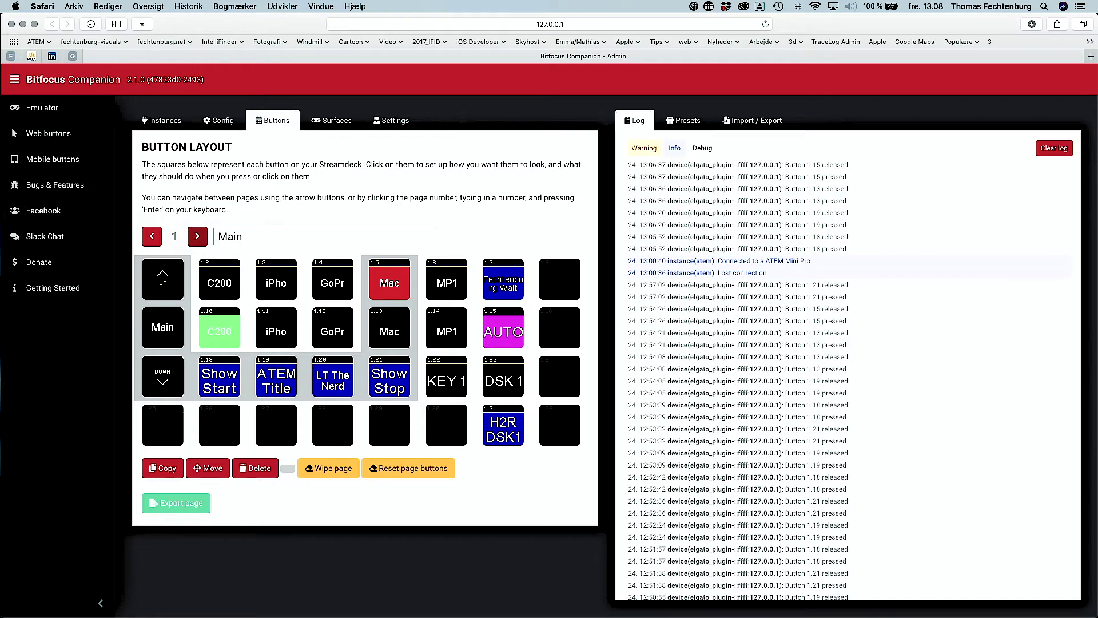
pyautogui.click(197, 237)
pyautogui.click(197, 236)
pyautogui.click(197, 236)
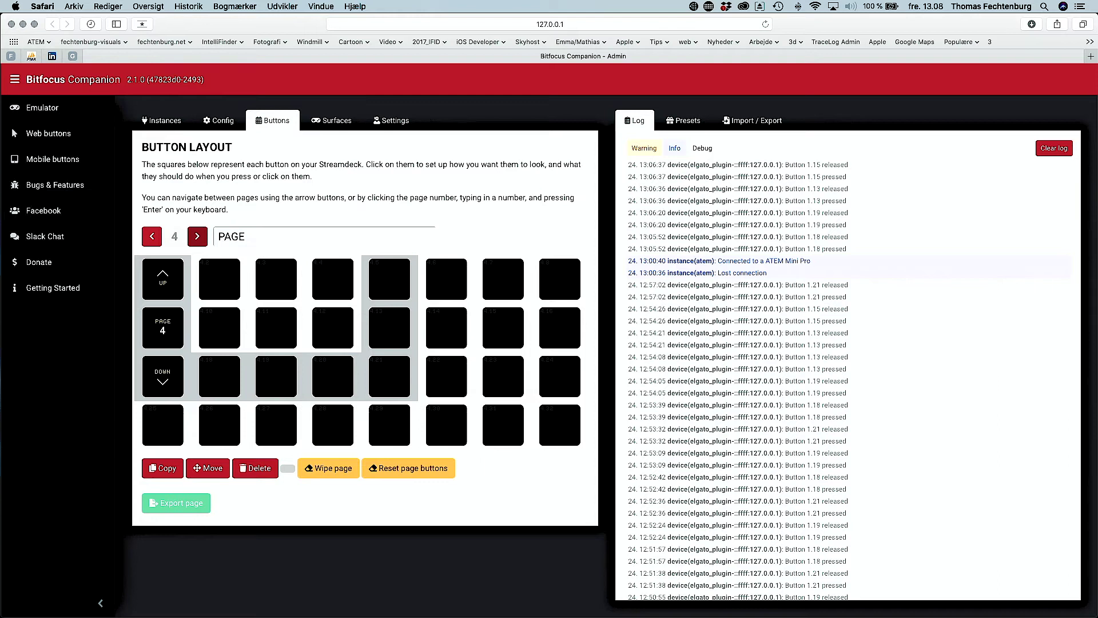
pyautogui.doubleClick(231, 236)
pyautogui.write('Demo')
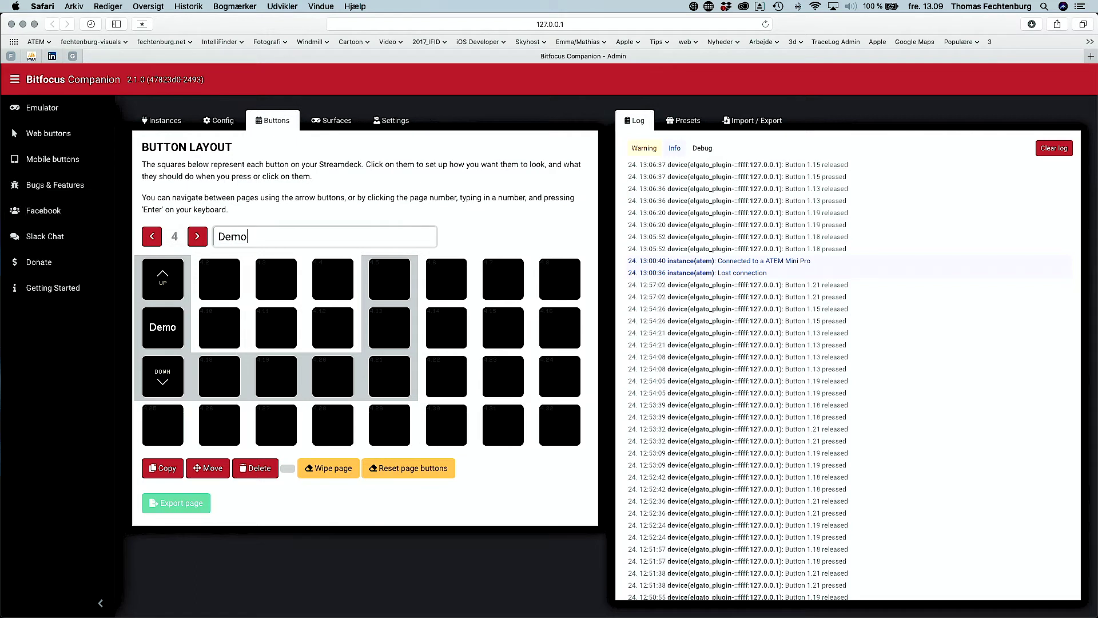
pyautogui.press('Return')
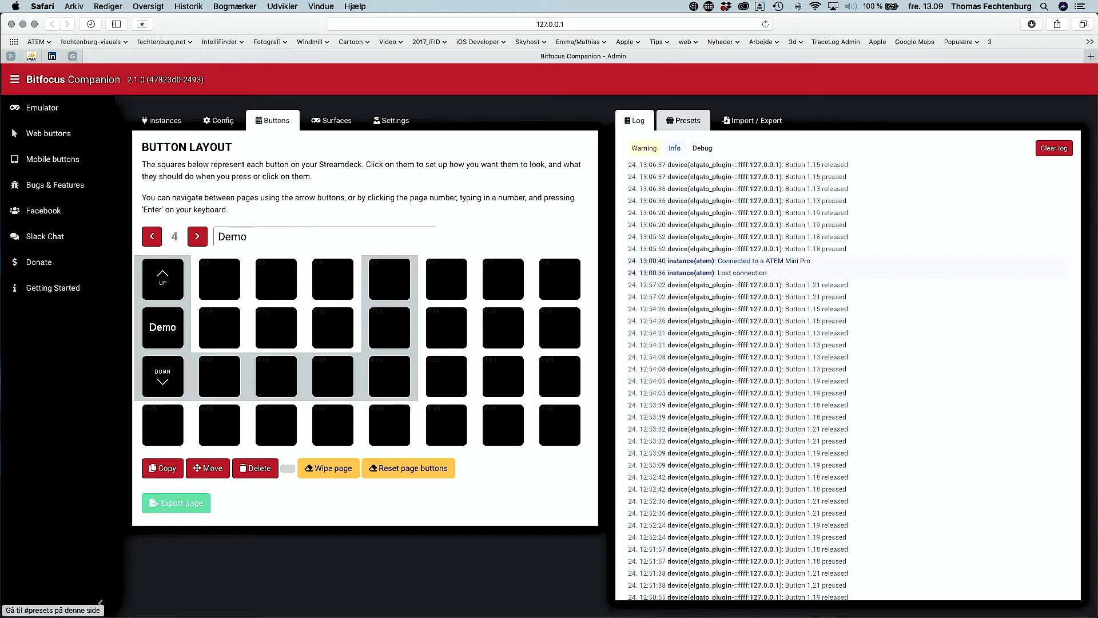
# Step: Place the ATEM Program (M/E 1) presets C200, Mac and MP1 on buttons 4.2, 4.3 and 4.4
pyautogui.click(683, 121)
pyautogui.click(690, 169)
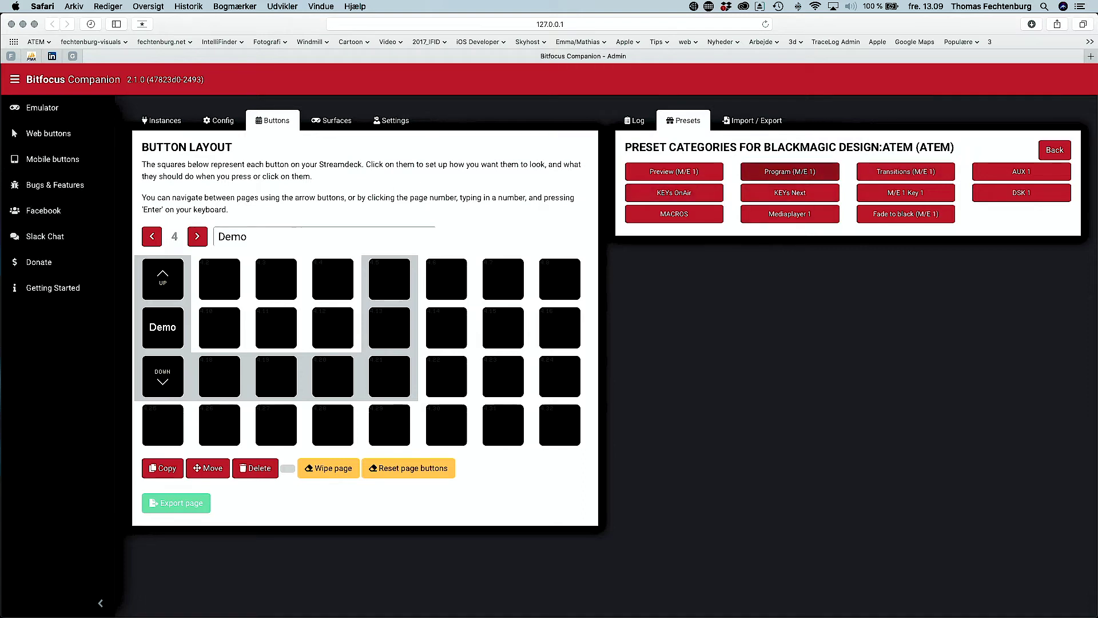
pyautogui.click(790, 172)
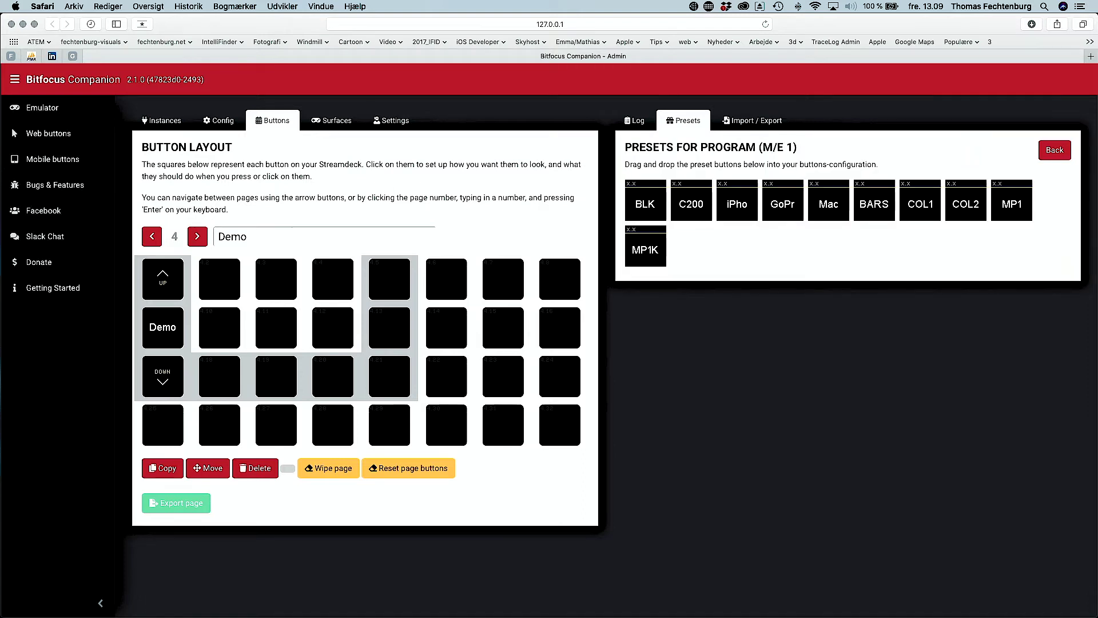
pyautogui.moveTo(691, 203); pyautogui.dragTo(219, 280)
pyautogui.moveTo(828, 204); pyautogui.dragTo(272, 280)
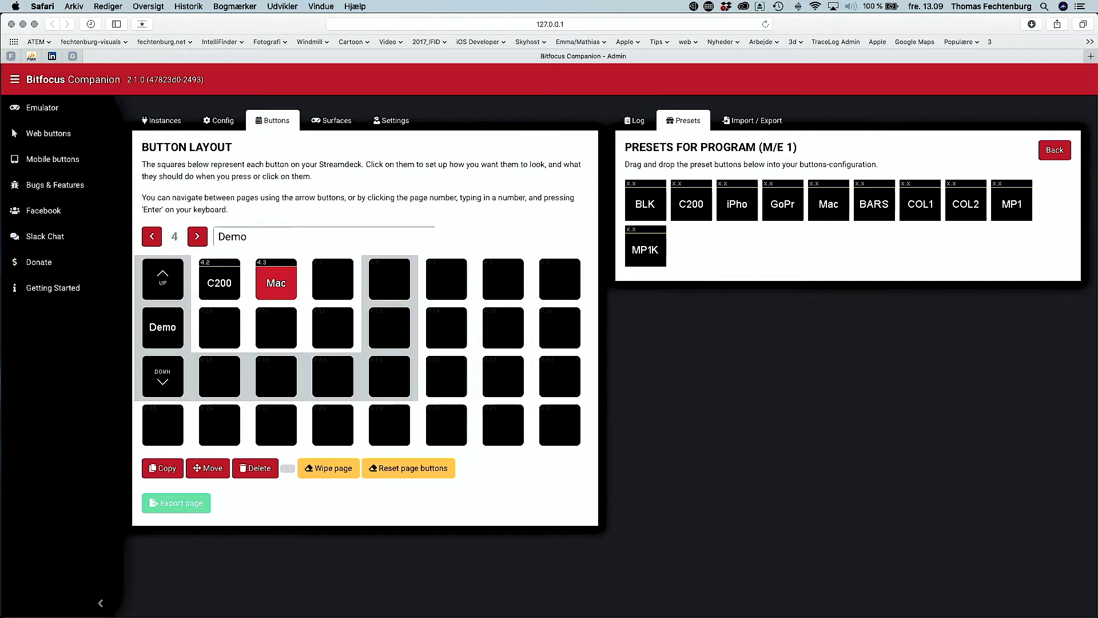
pyautogui.moveTo(1011, 204); pyautogui.dragTo(321, 282)
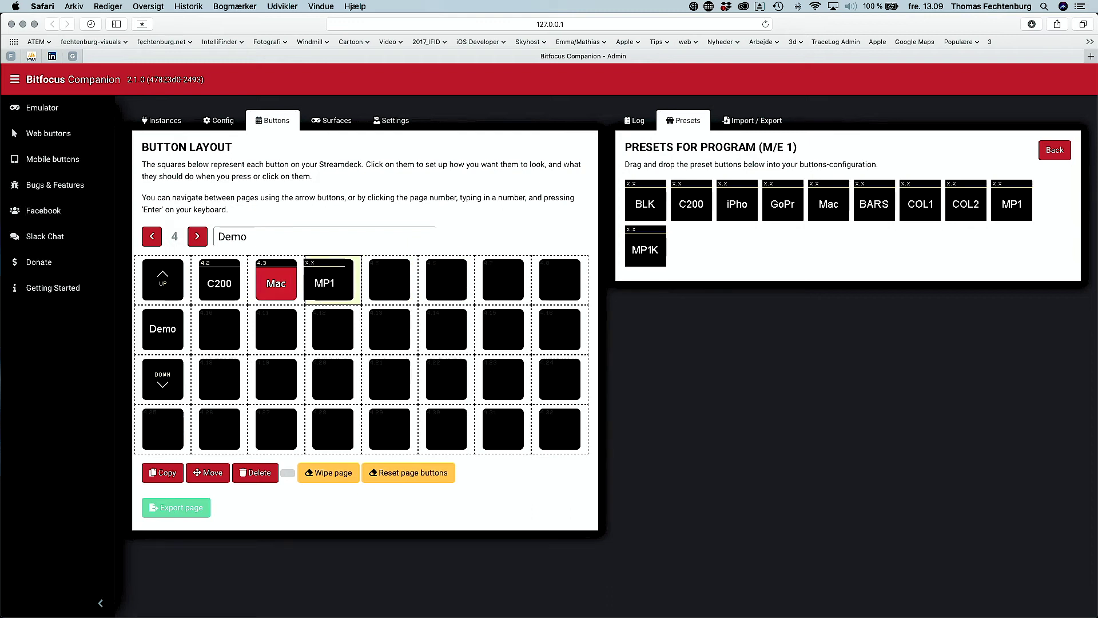
# Step: Place the ATEM Preview (M/E 1) presets C200, Mac and MP1 on buttons 4.10, 4.11 and 4.12
pyautogui.click(1054, 150)
pyautogui.click(674, 171)
pyautogui.moveTo(691, 204); pyautogui.dragTo(224, 329)
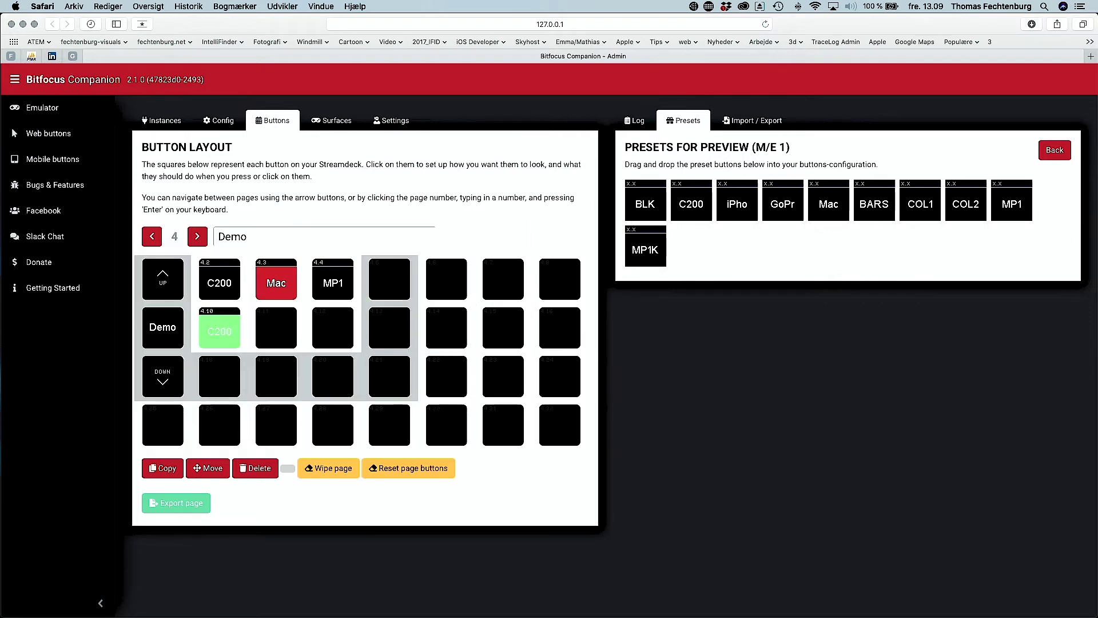
pyautogui.moveTo(829, 203); pyautogui.dragTo(276, 329)
pyautogui.moveTo(1012, 204); pyautogui.dragTo(333, 329)
# Step: Place the Transition Auto preset from the ATEM macros on button 4.20
pyautogui.click(1054, 150)
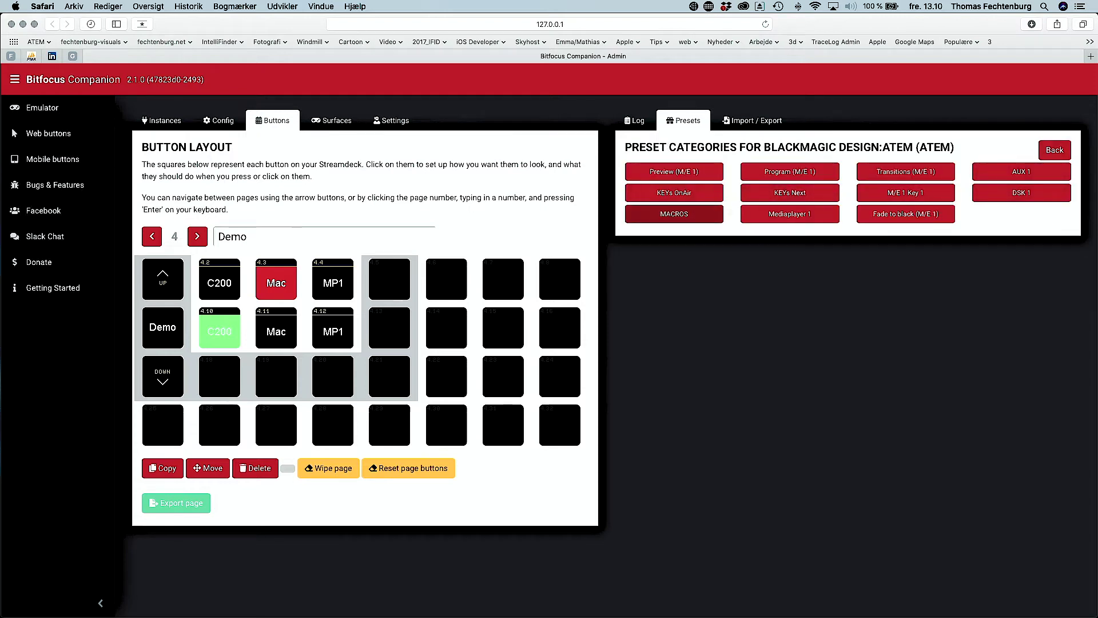
pyautogui.click(674, 213)
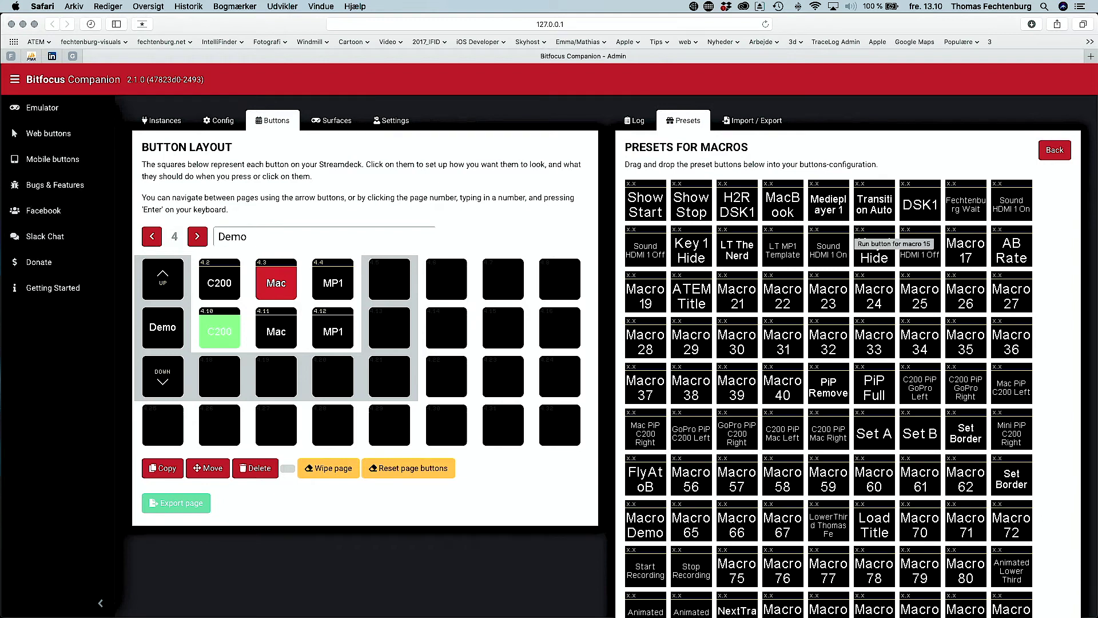
pyautogui.moveTo(874, 204); pyautogui.dragTo(337, 383)
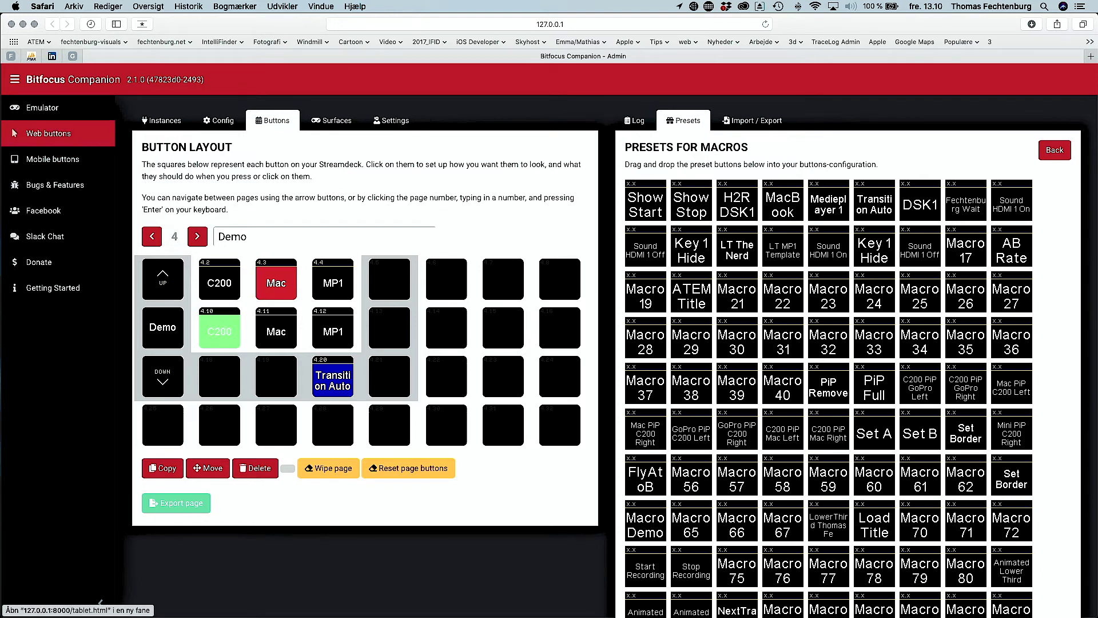
# Step: View the Demo page in the web buttons surface, then return to the admin page
pyautogui.keyDown('super'); pyautogui.click(48, 133); pyautogui.keyUp('super')
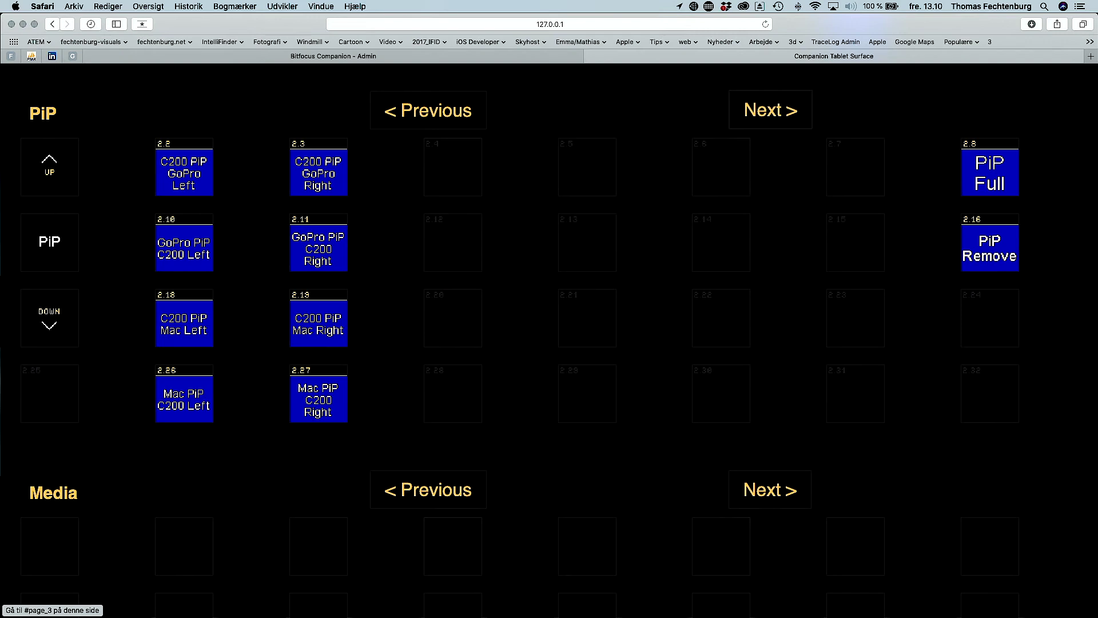
pyautogui.click(770, 109)
pyautogui.click(771, 110)
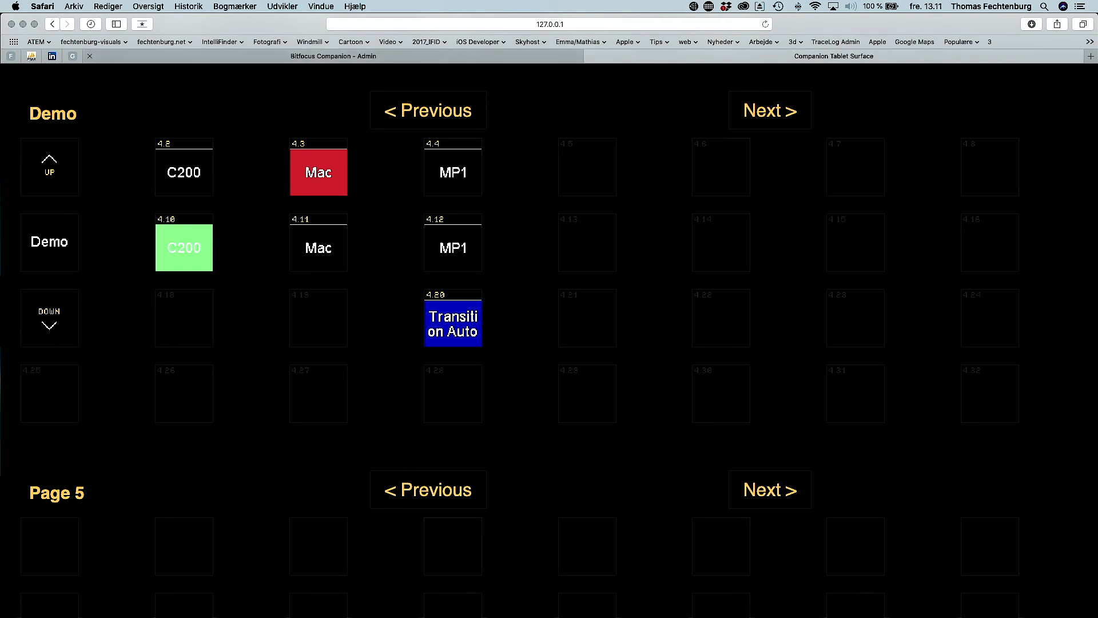
pyautogui.click(333, 56)
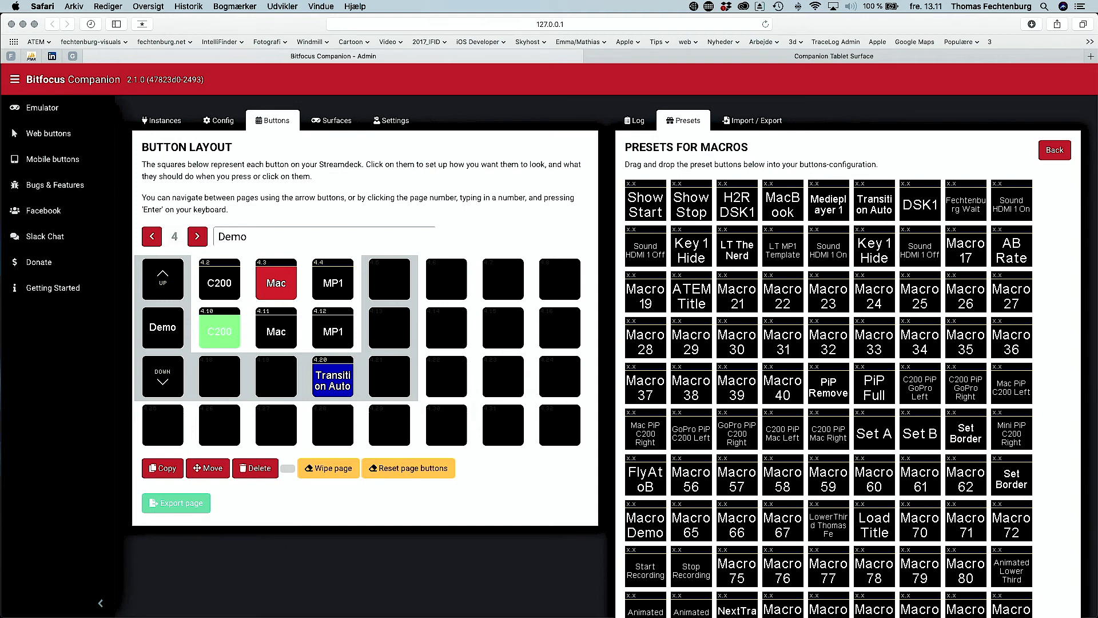
# Step: Place the Mediaplayer 1 preset MP 1 Still 9 on button 4.18 of the Demo page
pyautogui.click(1055, 150)
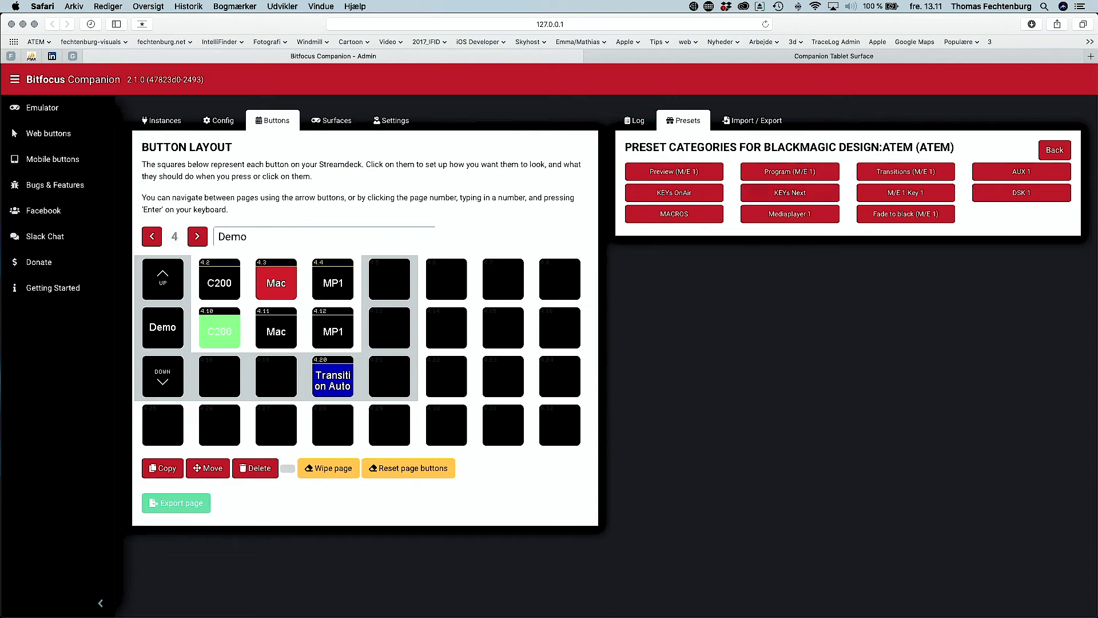
pyautogui.click(790, 214)
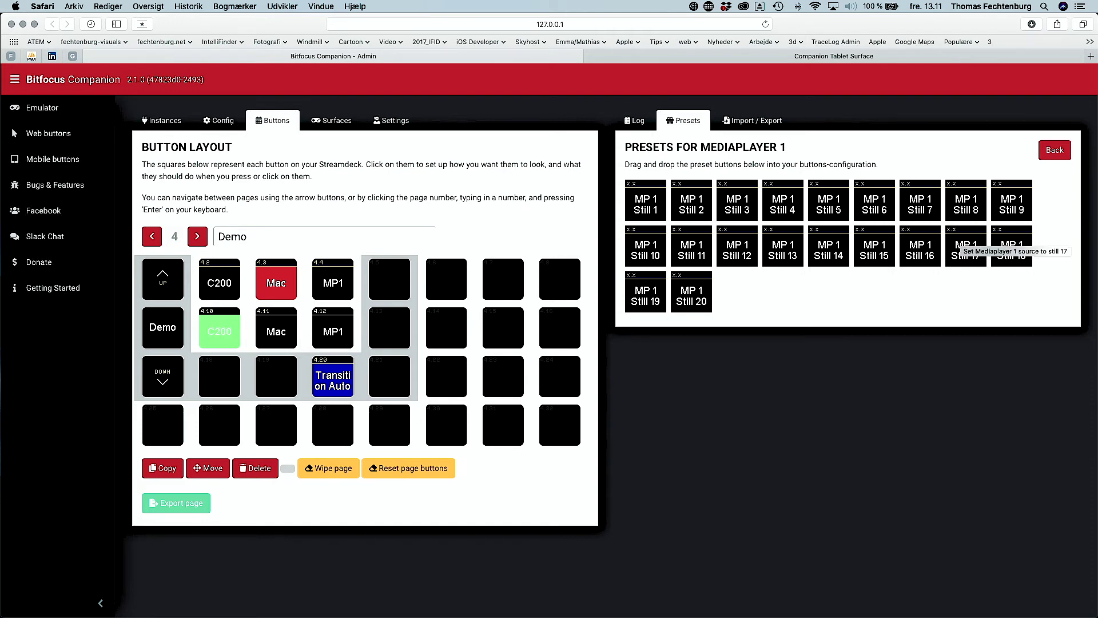
pyautogui.moveTo(1011, 206); pyautogui.dragTo(226, 377)
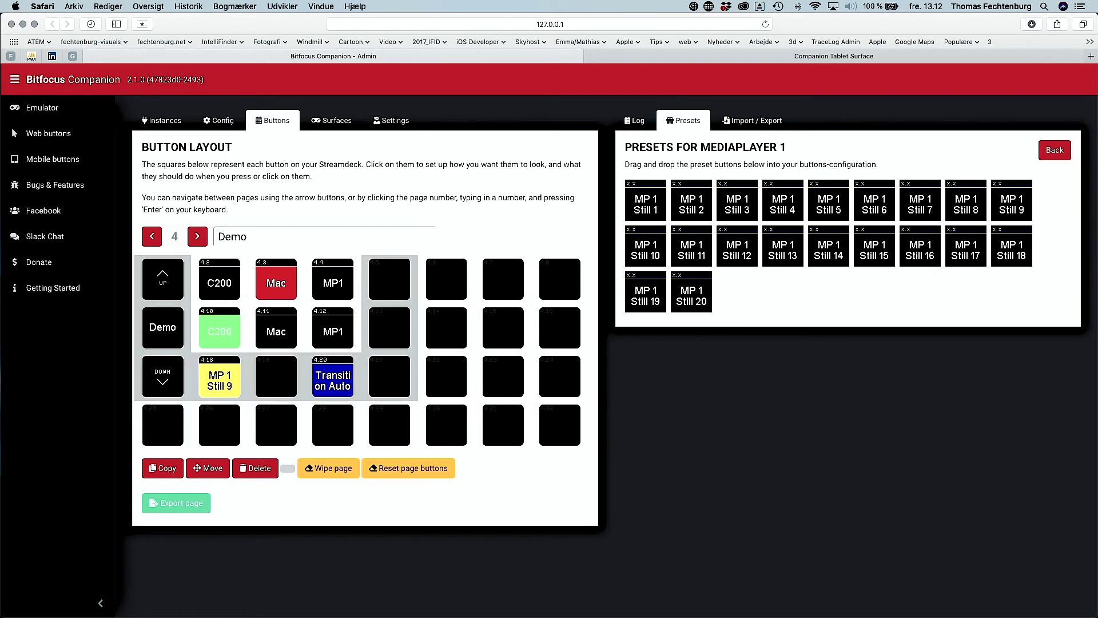